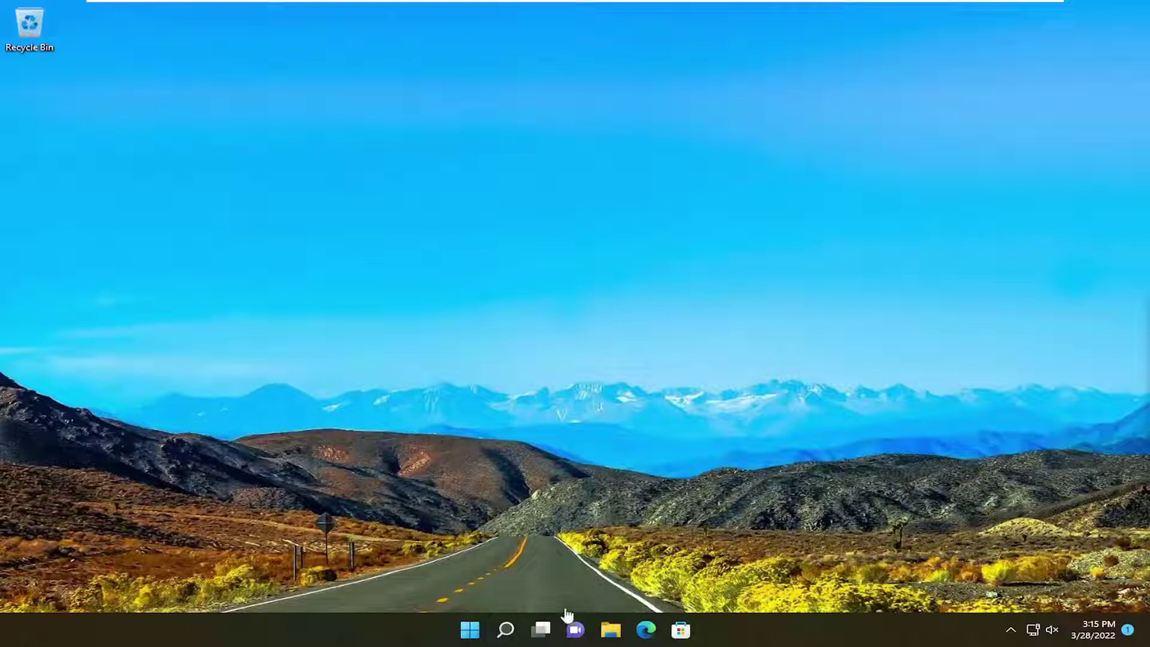
# Run wsreset from Windows Search to reset the Microsoft Store, then close the Store window
pyautogui.click(505, 629)
pyautogui.write('w')
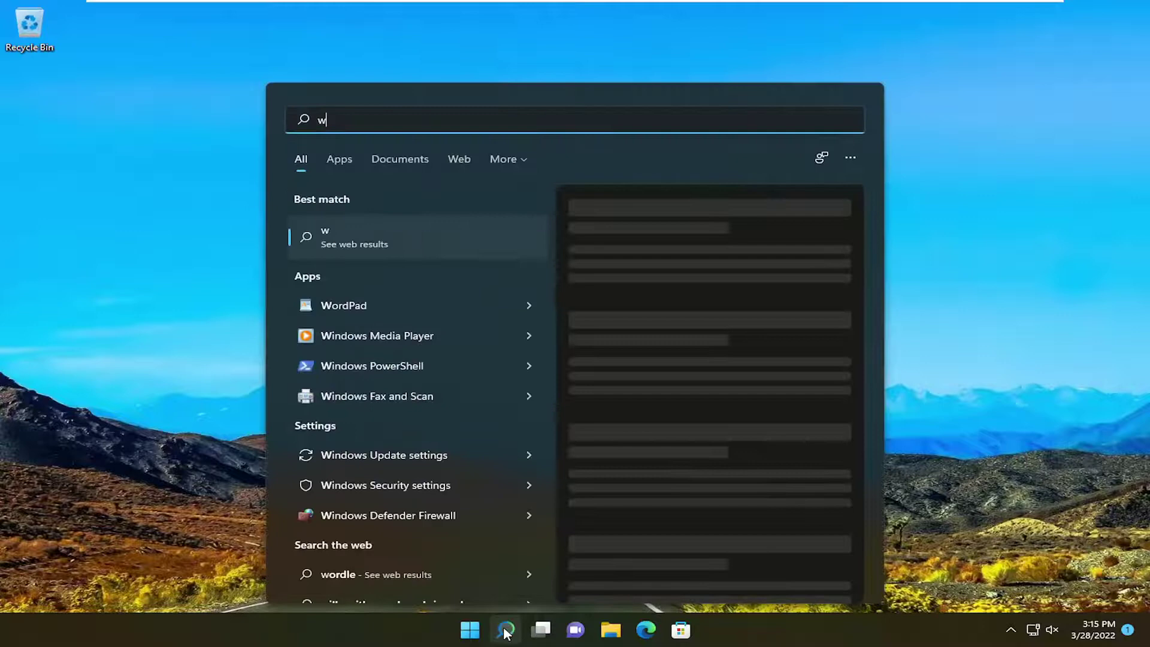
pyautogui.write('sreset')
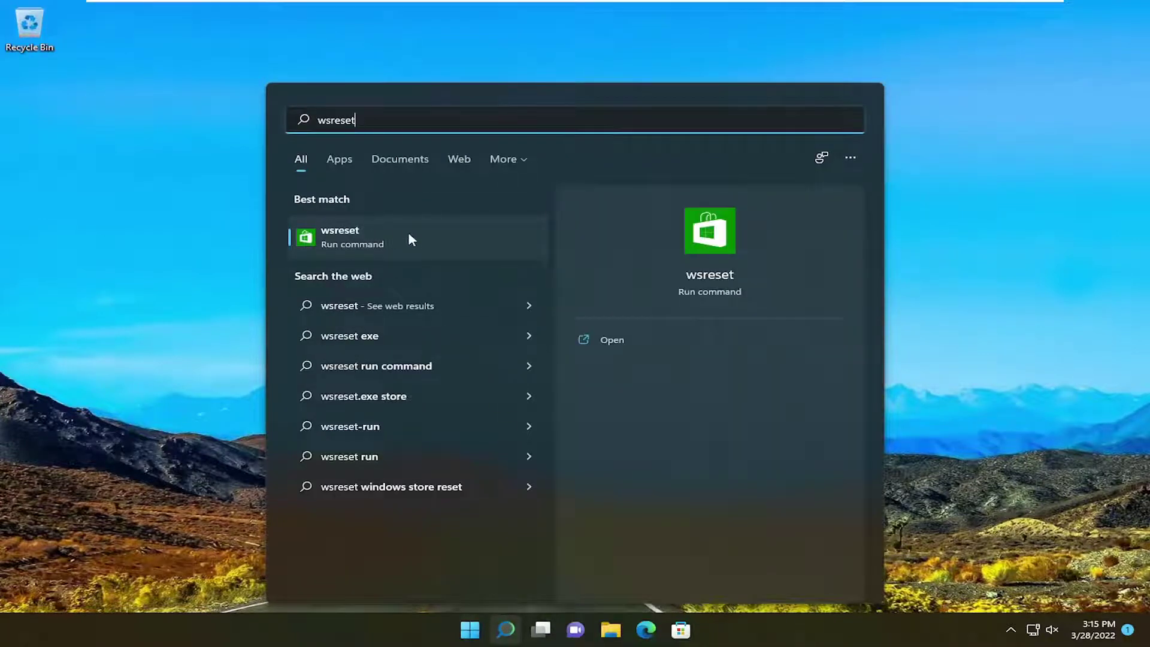
pyautogui.click(357, 239)
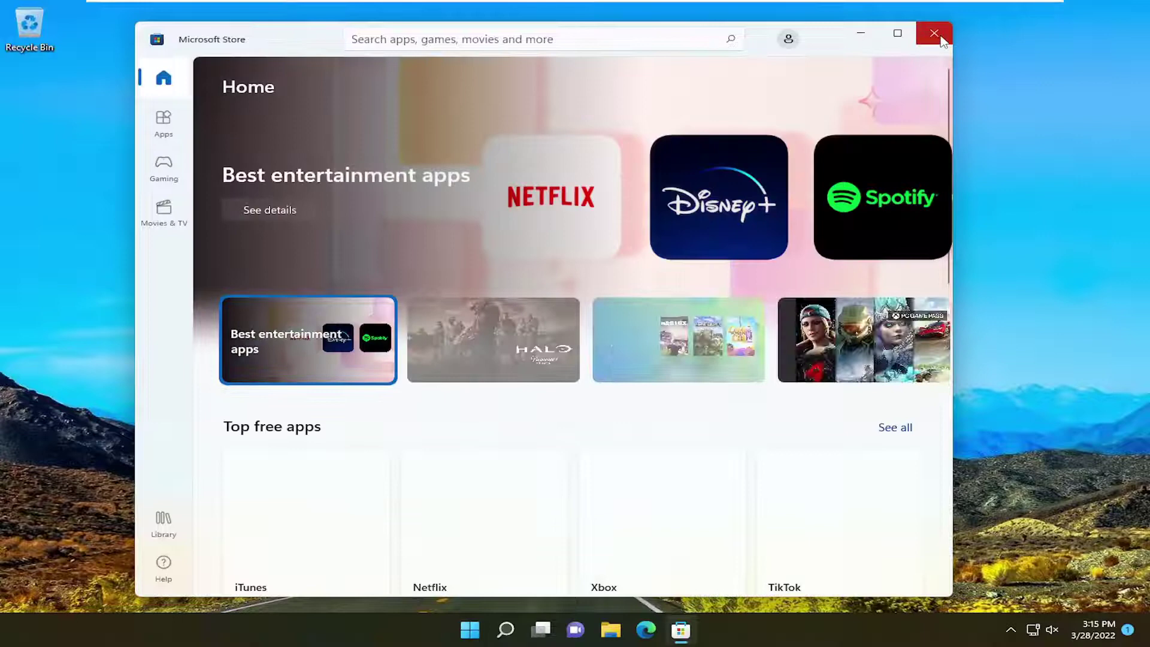
pyautogui.click(934, 33)
# Launch Command Prompt as administrator from a cmd search and approve the UAC prompt
pyautogui.click(513, 626)
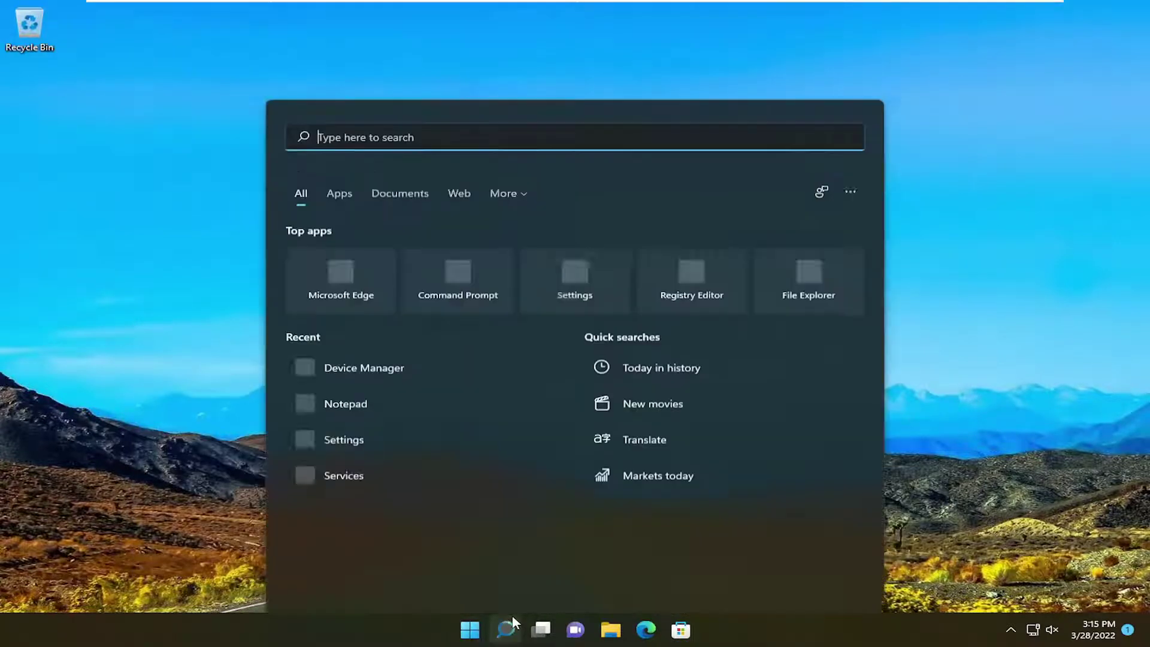
pyautogui.write('cmd')
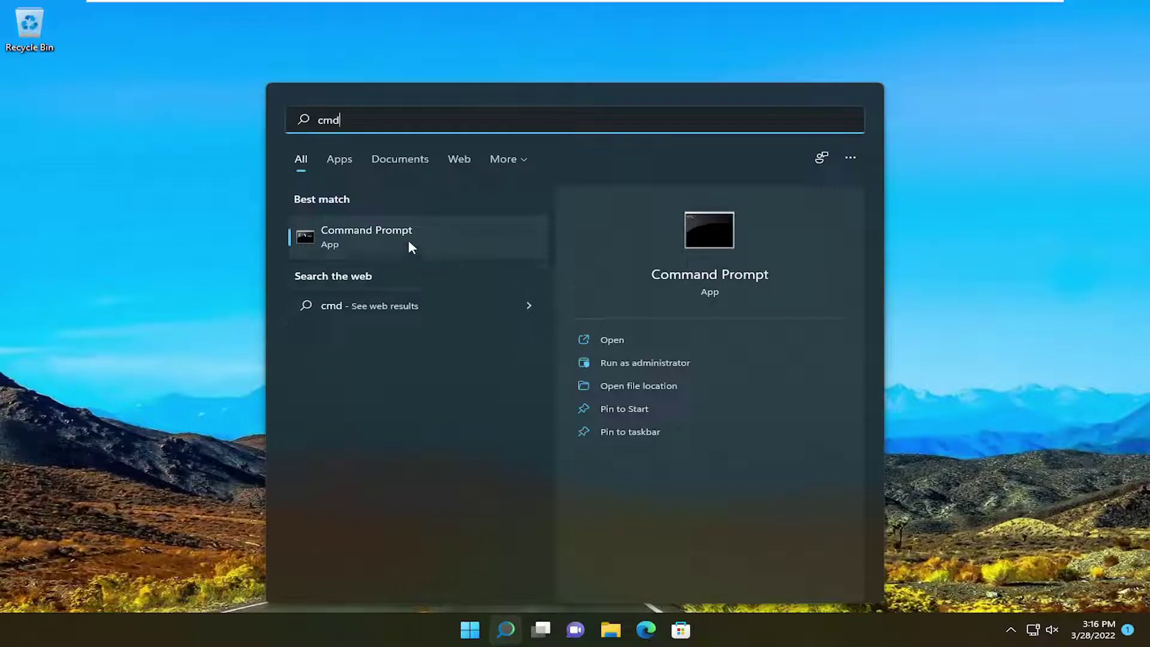
pyautogui.rightClick(385, 236)
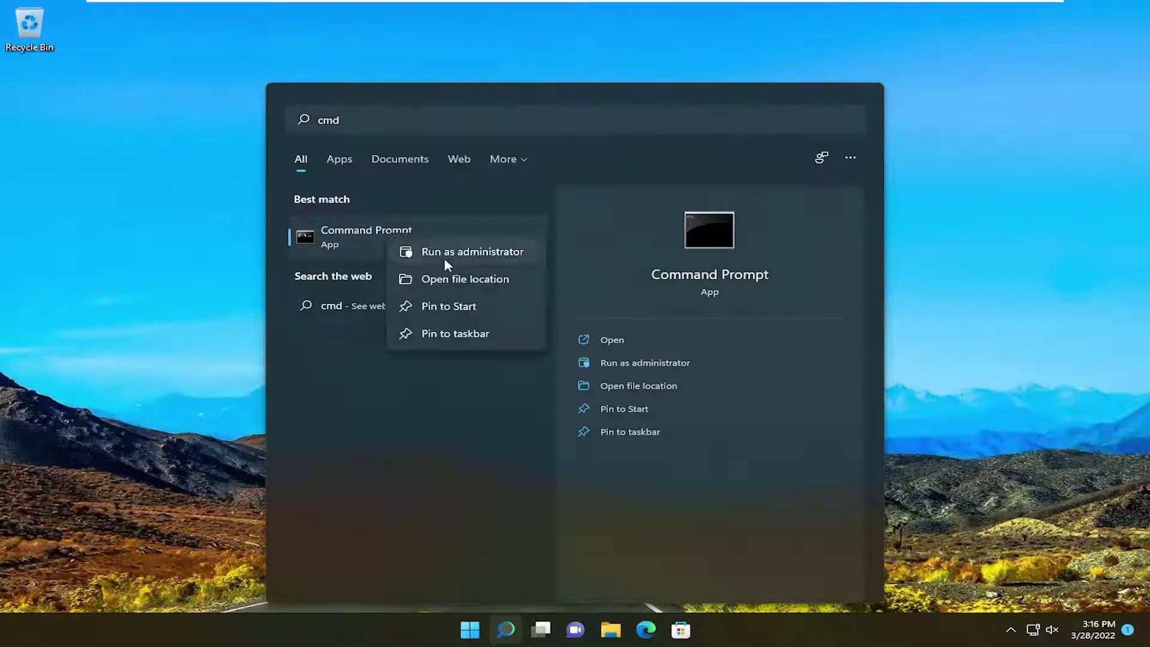
pyautogui.click(460, 255)
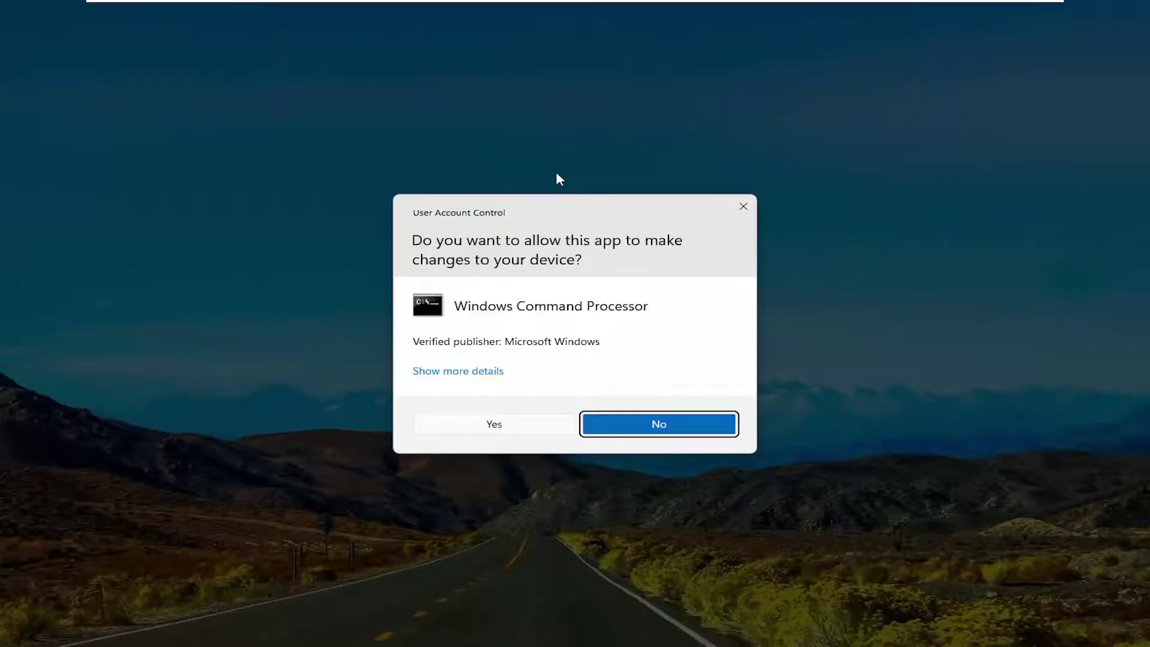
pyautogui.click(496, 423)
# Run sfc /scannow in the elevated Command Prompt and wait for 100% verification
pyautogui.moveTo(388, 57); pyautogui.dragTo(512, 100)
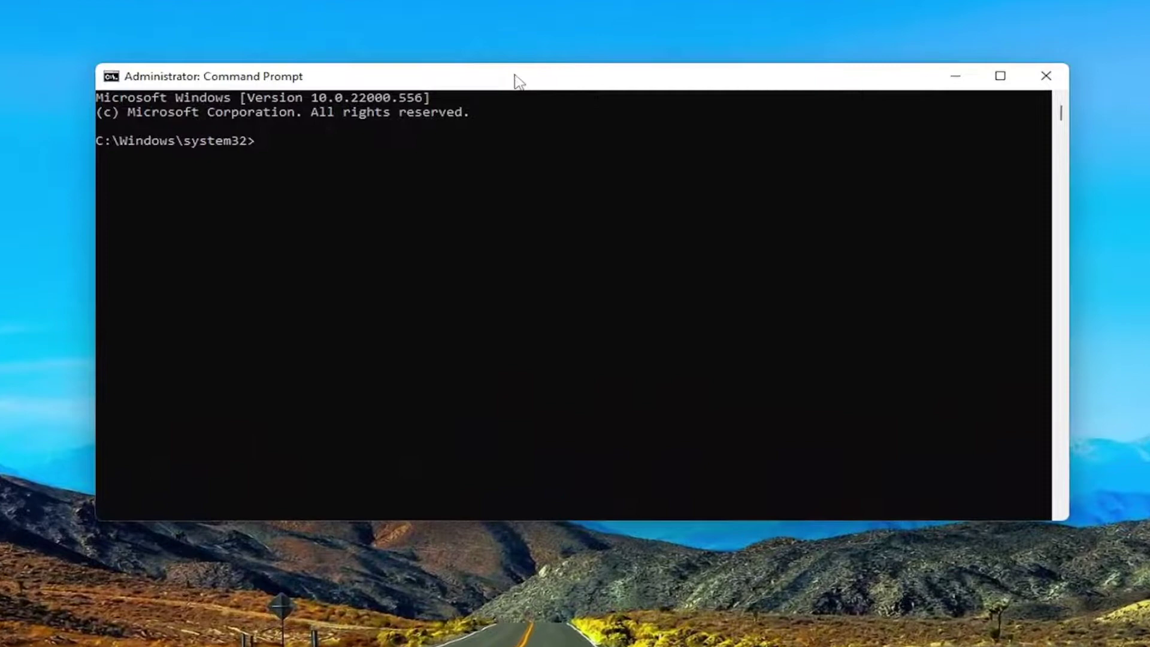
pyautogui.write('sfc')
pyautogui.write(' /scann')
pyautogui.write('ow')
pyautogui.press('Return')
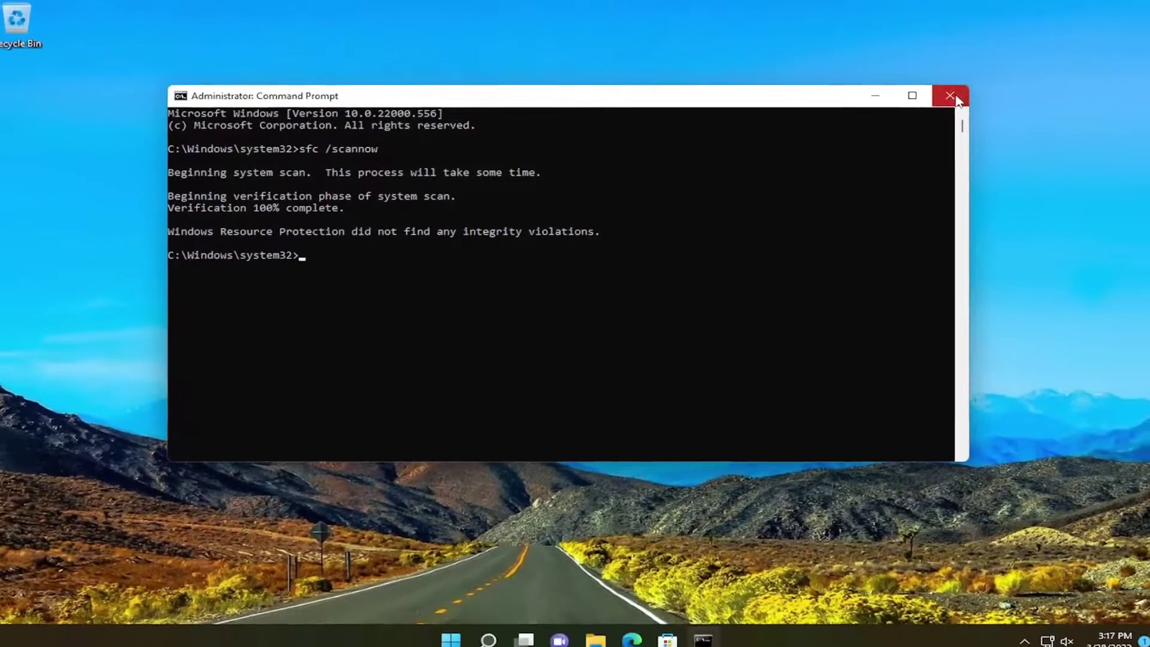
# Close Command Prompt and bring up the Start button's quick-link menu
pyautogui.click(952, 97)
pyautogui.rightClick(471, 628)
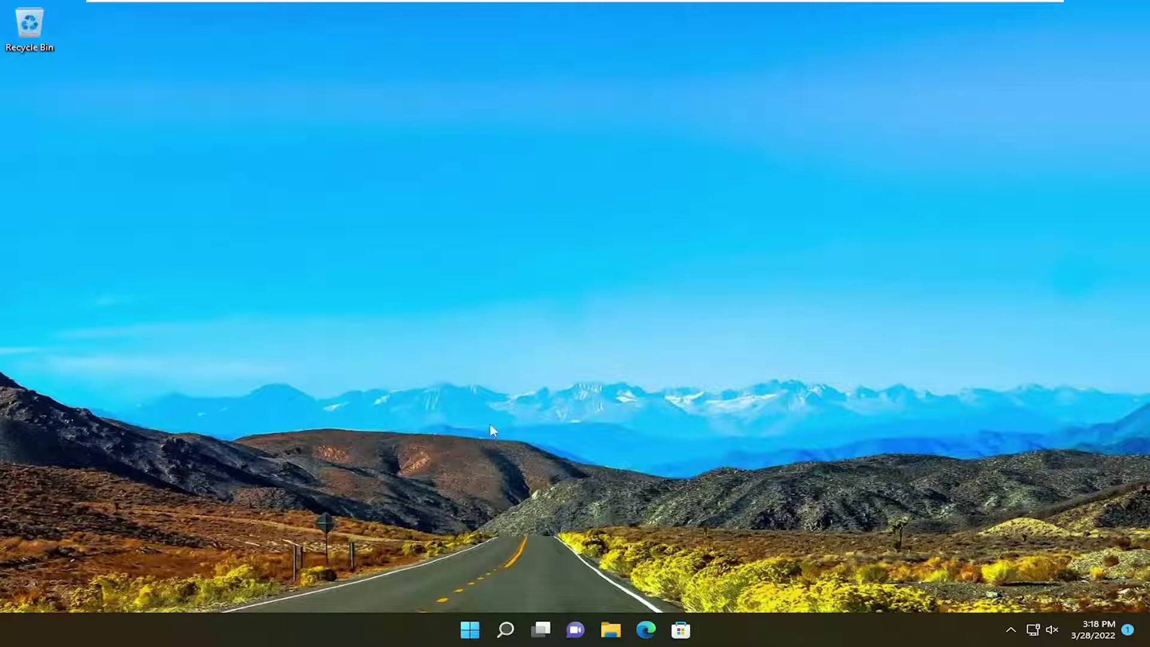
# Search for 'apps and features' and open the Apps & features settings page
pyautogui.click(505, 629)
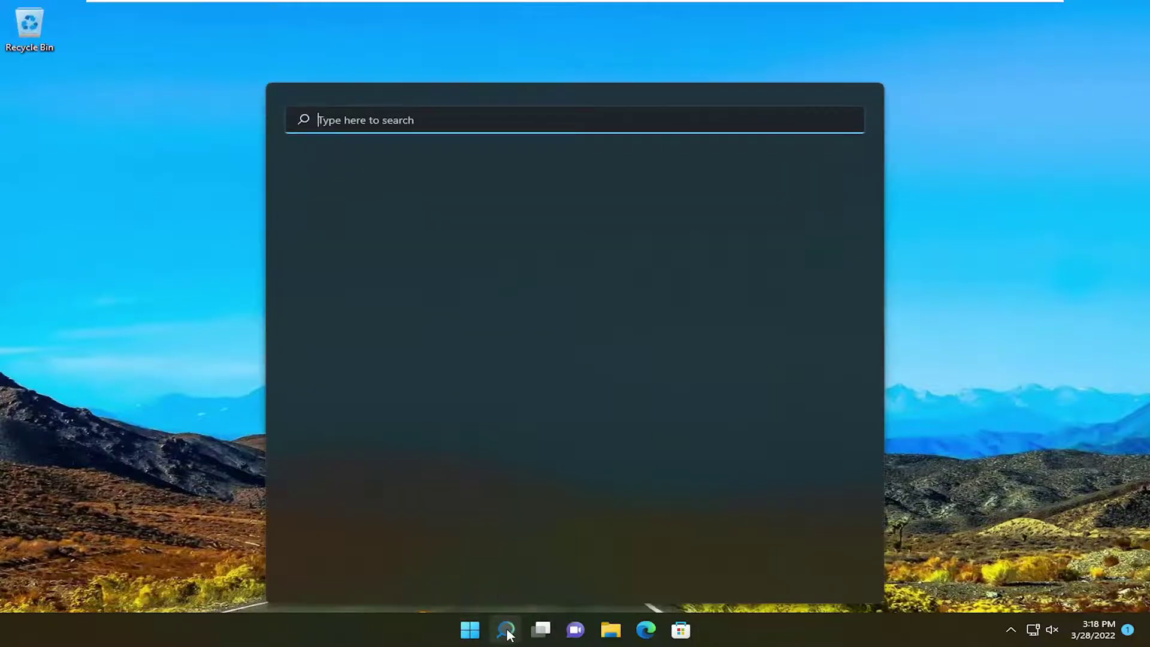
pyautogui.write('ap')
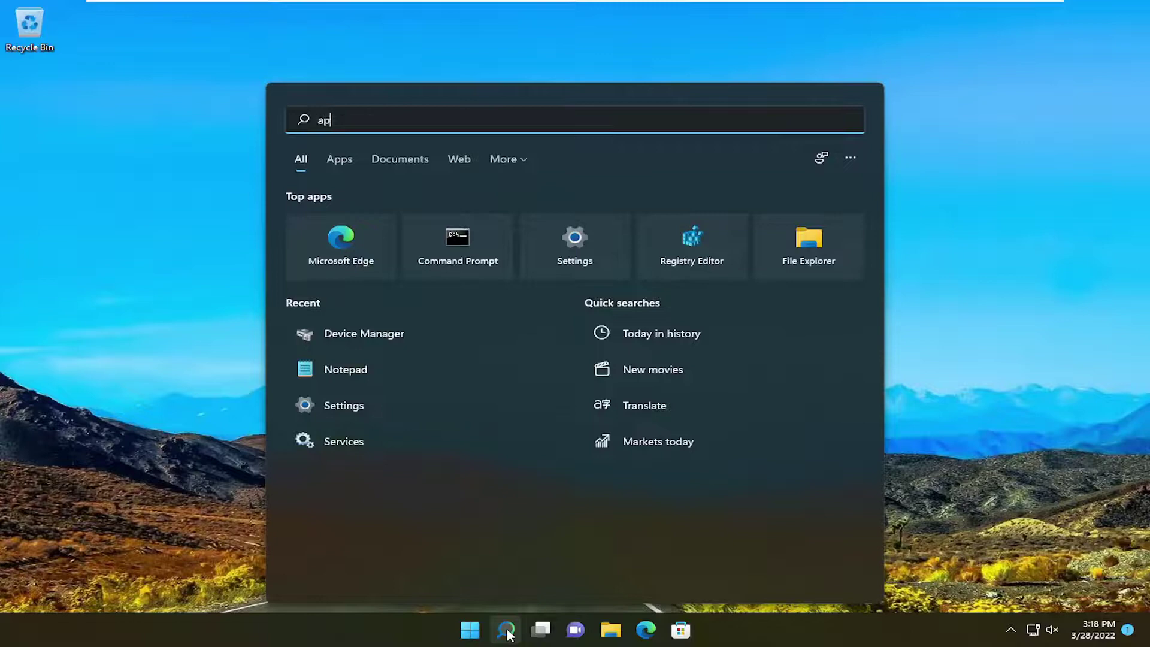
pyautogui.write('ps and fea')
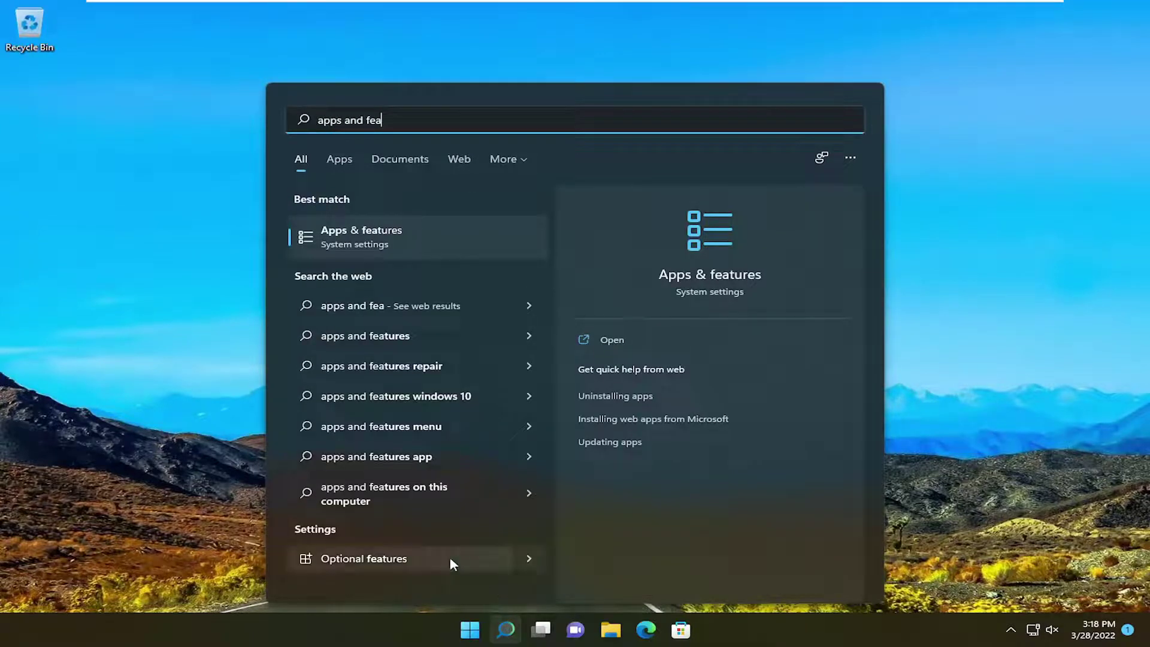
pyautogui.click(383, 236)
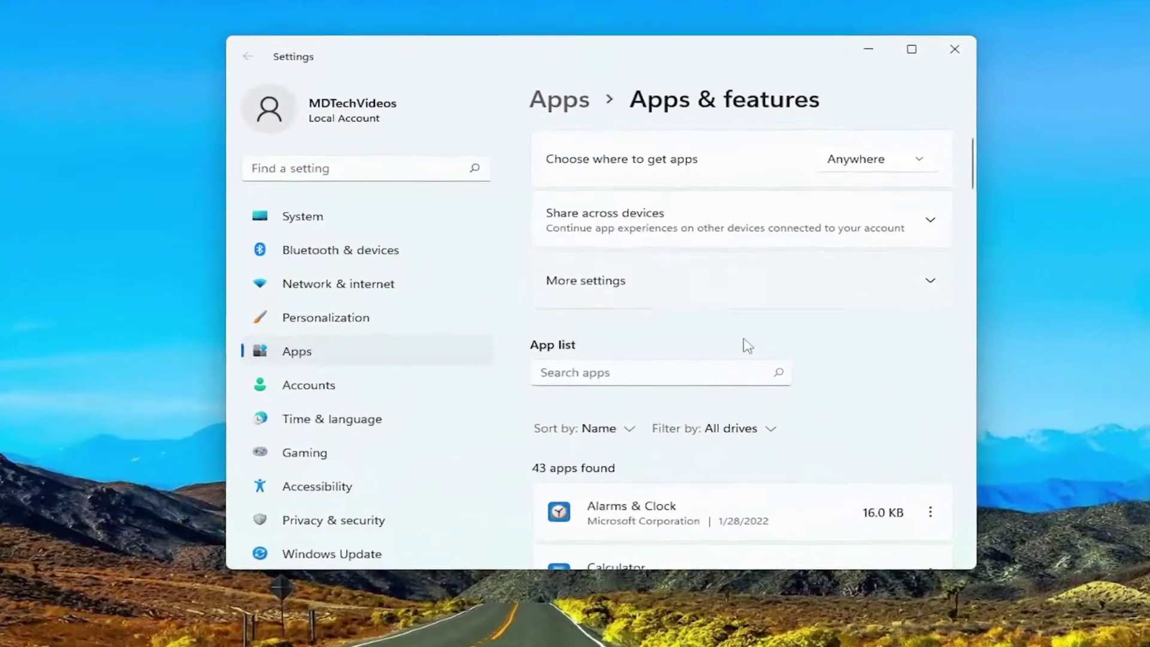
pyautogui.scroll(-2, 742, 344)
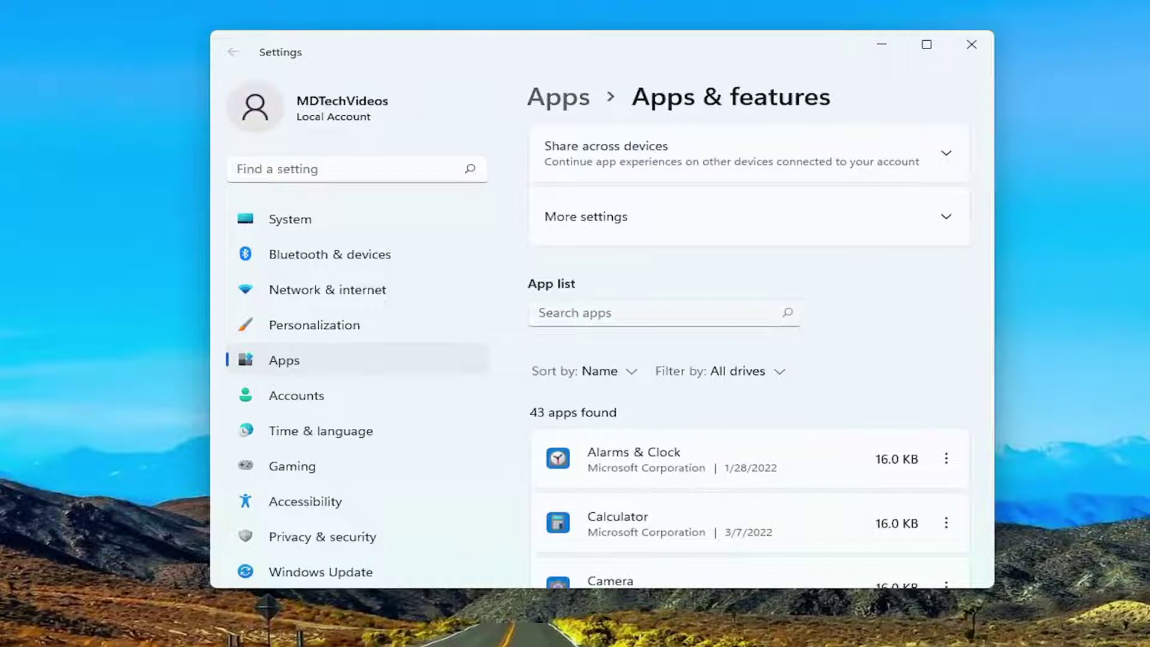
pyautogui.scroll(-3, 581, 321)
pyautogui.scroll(-2, 558, 328)
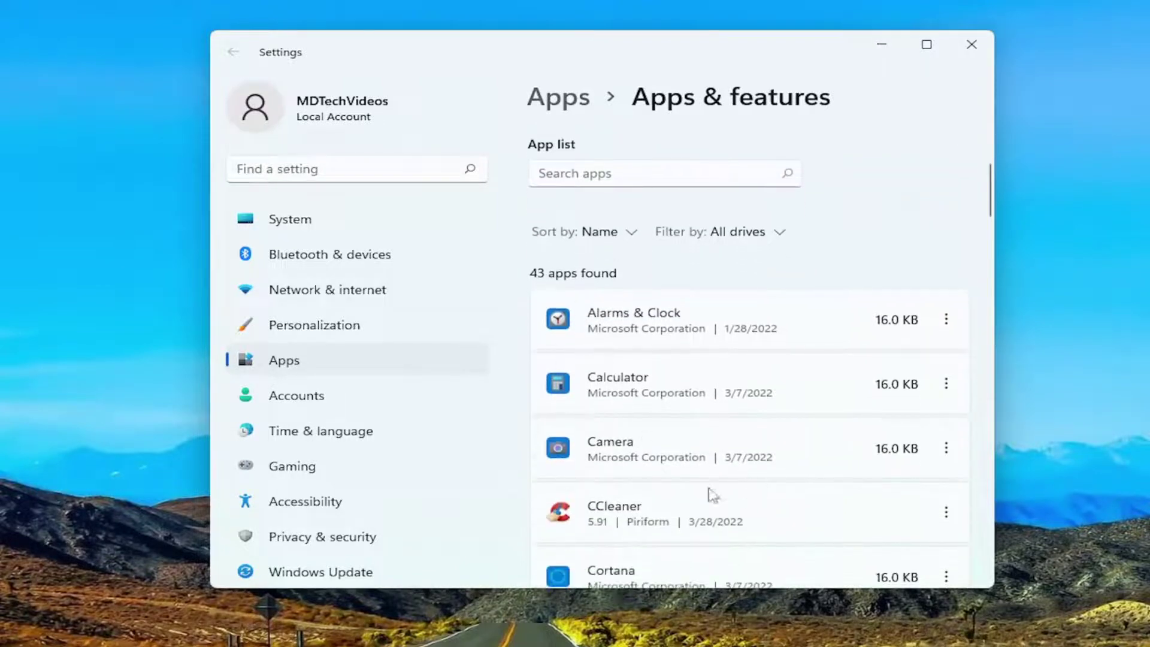
# Open the Camera app's three-dot menu in the app list and choose Advanced options
pyautogui.click(946, 448)
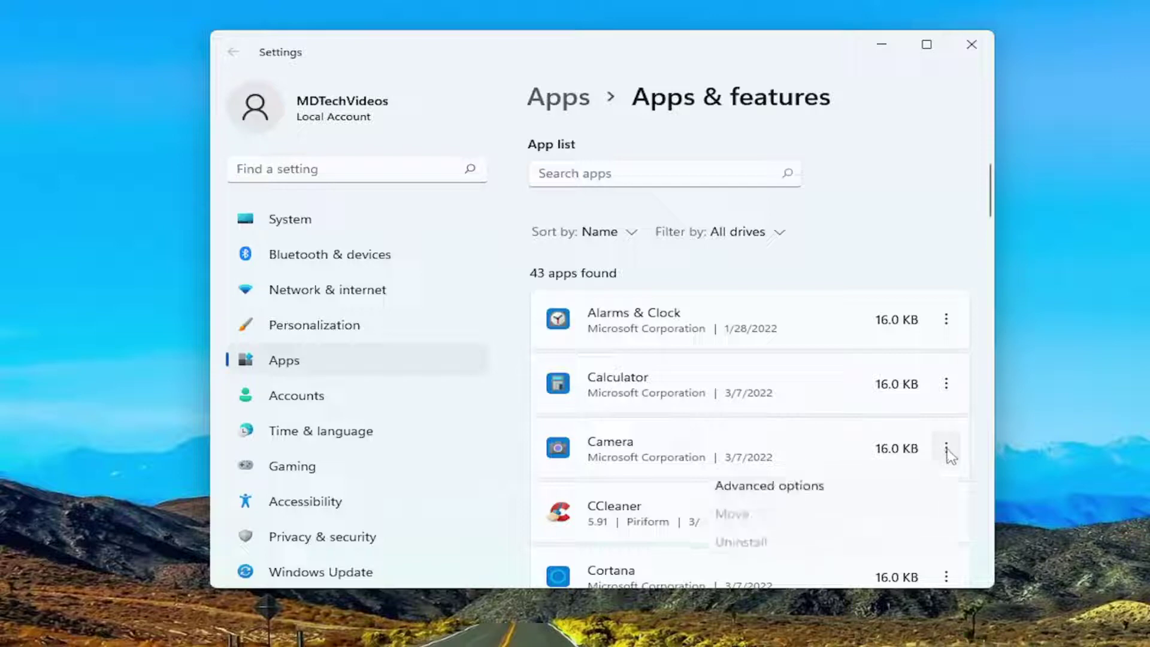
# Repair the Camera app, then reset it and confirm deleting its data
pyautogui.click(769, 485)
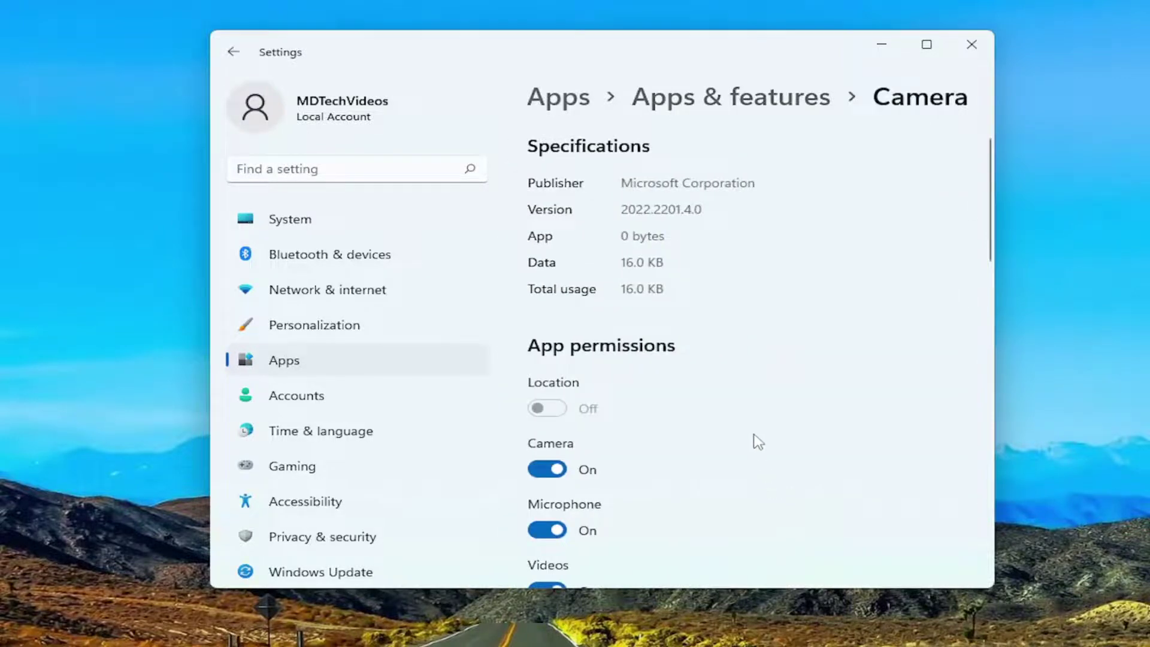
pyautogui.scroll(-3, 752, 440)
pyautogui.scroll(-2, 753, 437)
pyautogui.scroll(-3, 753, 437)
pyautogui.scroll(-1, 755, 436)
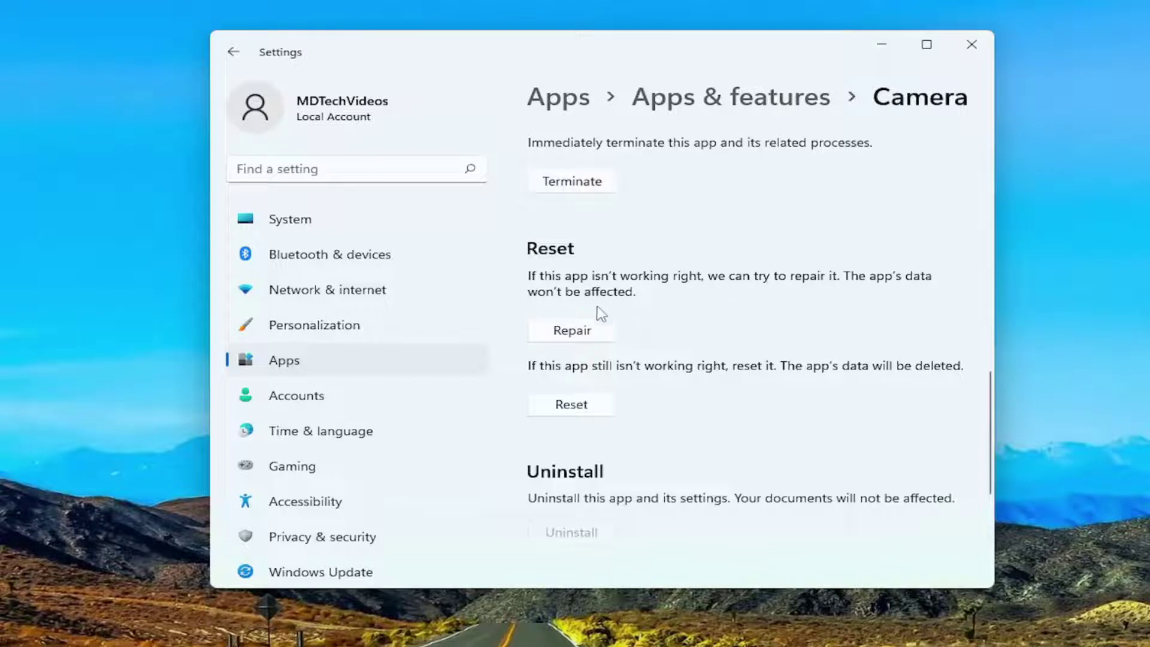
pyautogui.click(586, 329)
pyautogui.click(576, 405)
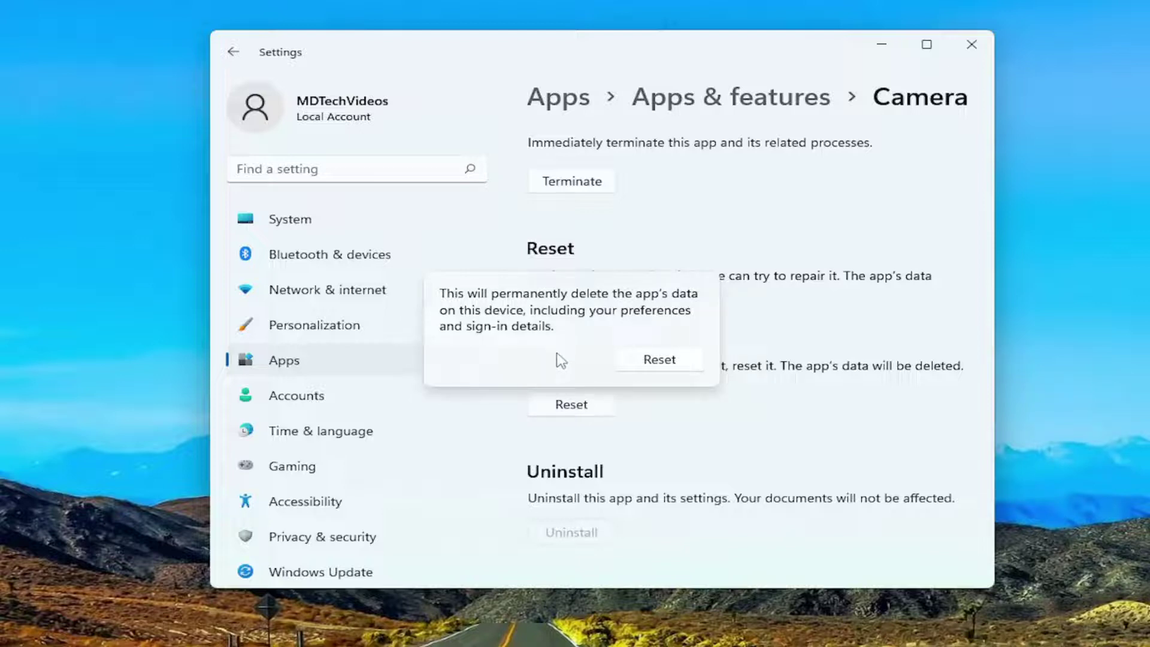
pyautogui.click(667, 367)
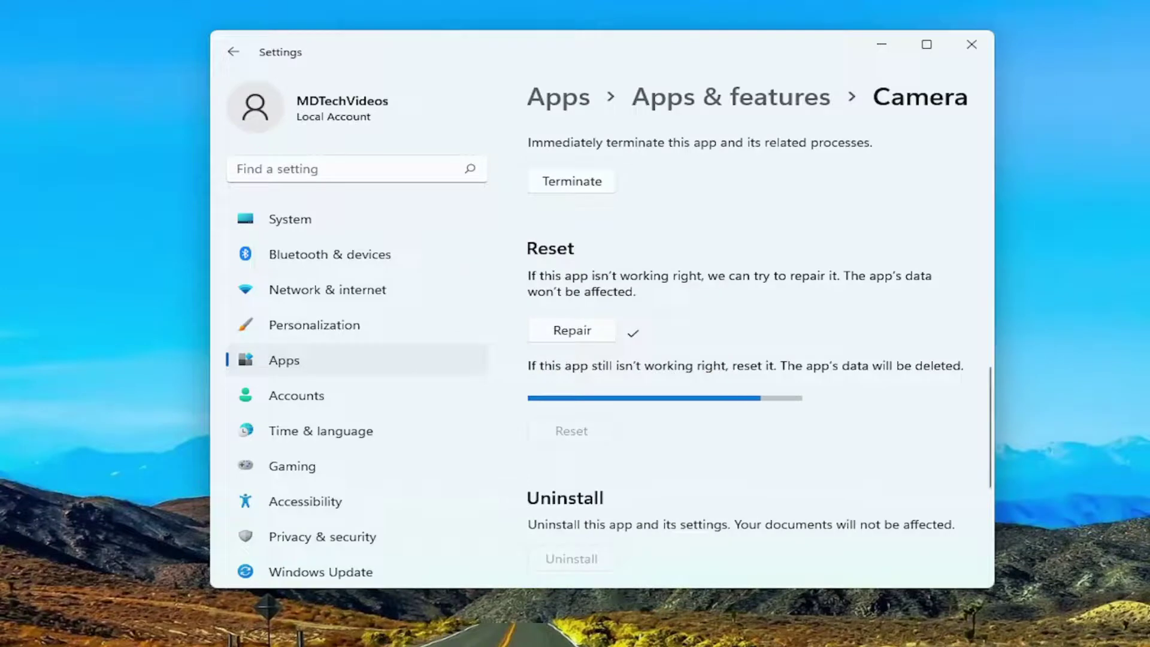
# Close Settings and open the Start button's quick-link menu with its shut down options
pyautogui.click(967, 46)
pyautogui.rightClick(469, 628)
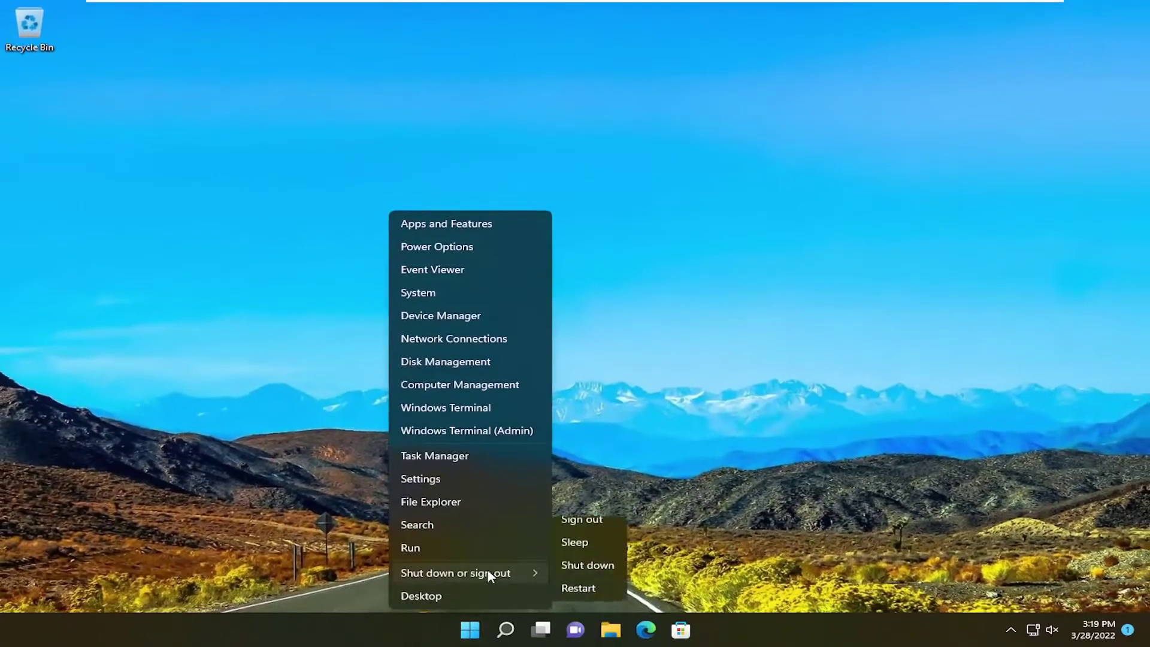